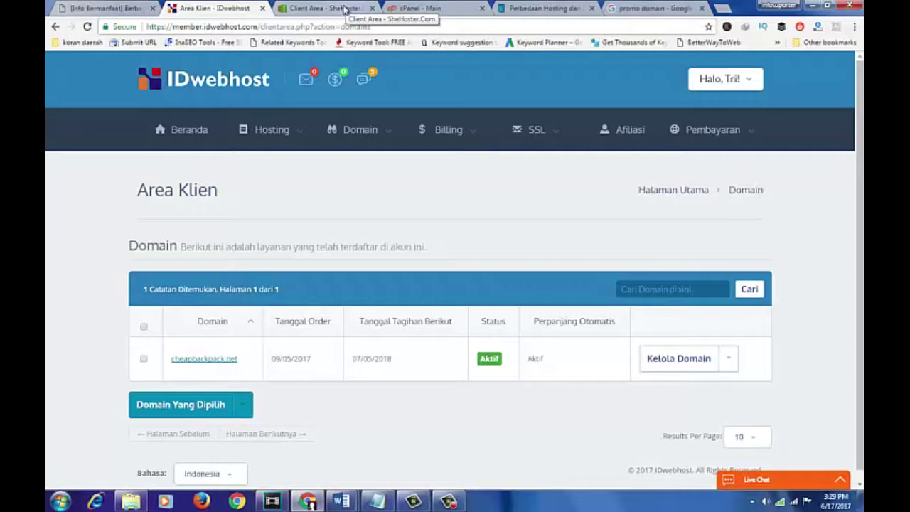
- Compare the IDwebhost domain list, the SheHoster product details for infosuporter.id and the cPanel home page
left_click(344, 9)
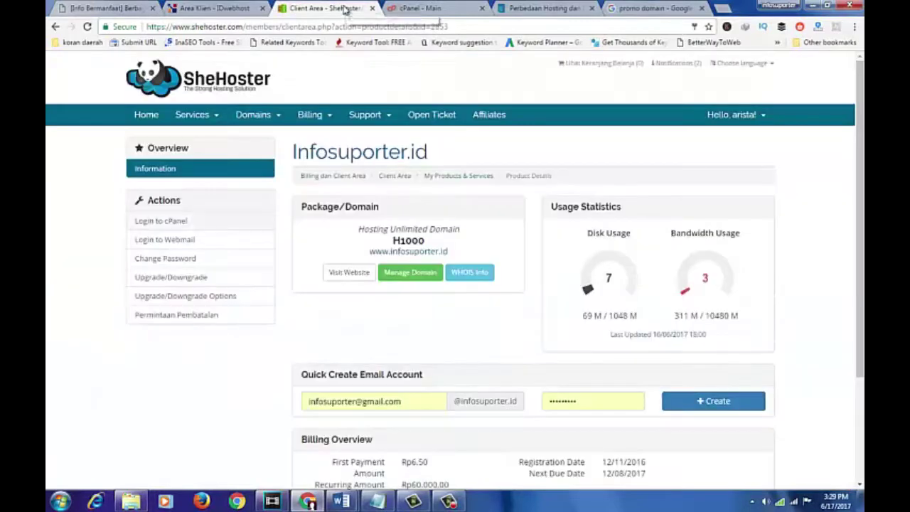
left_click(455, 9)
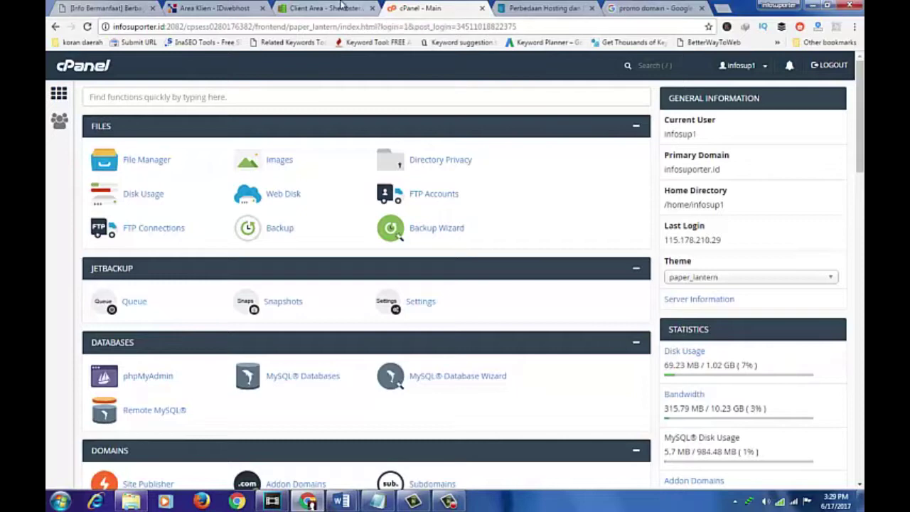
left_click(341, 7)
left_click(241, 7)
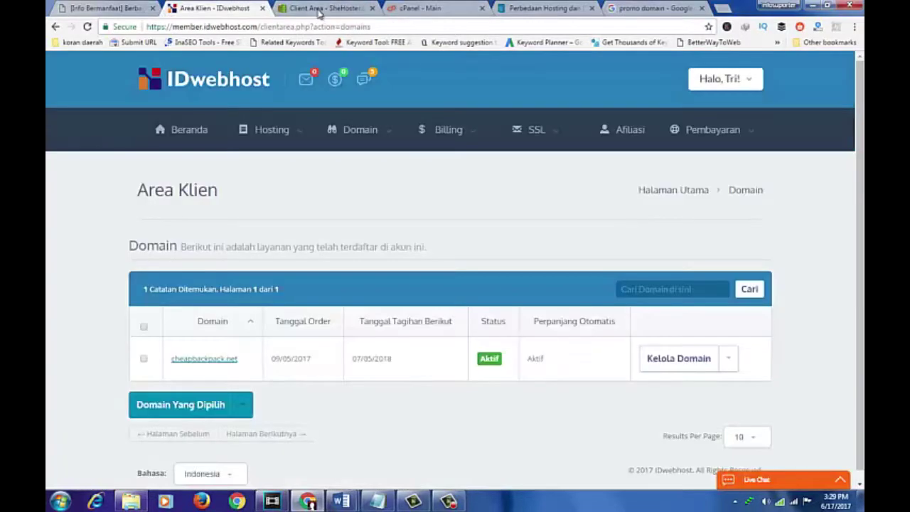
left_click(324, 9)
left_click(412, 8)
left_click(227, 8)
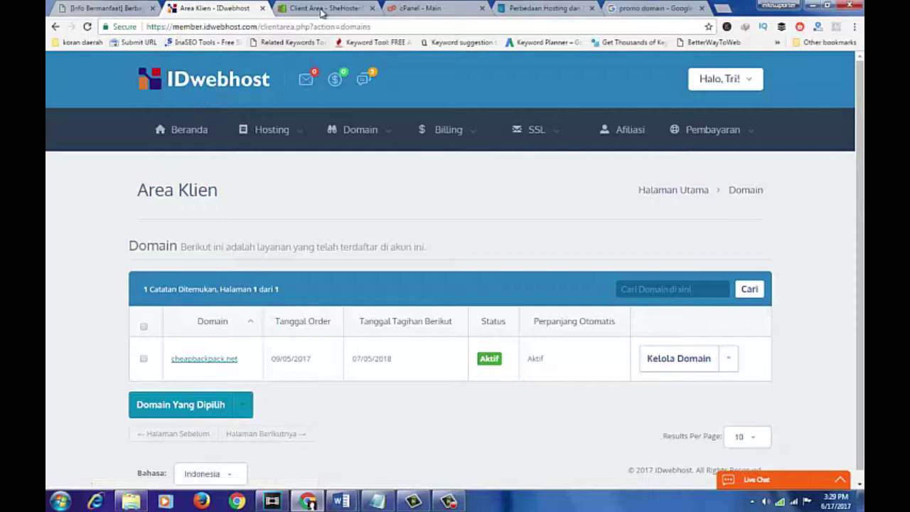
left_click(334, 10)
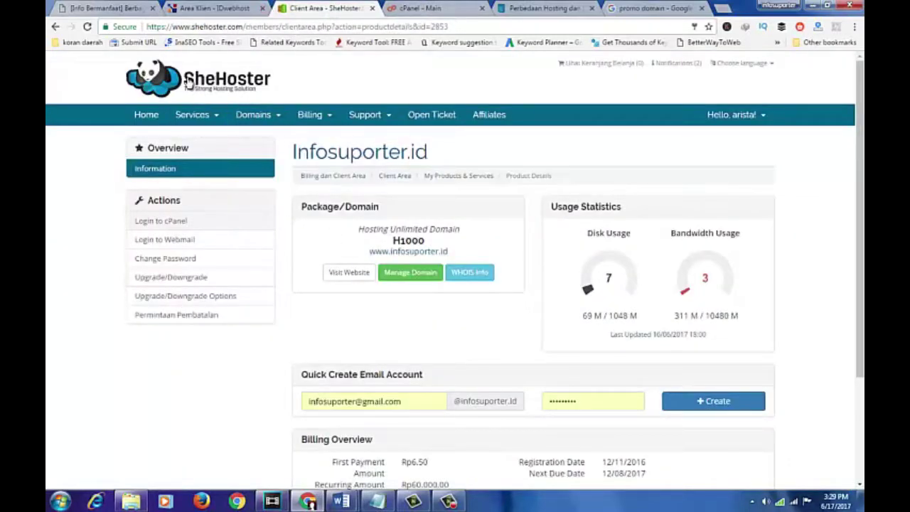
left_click(205, 7)
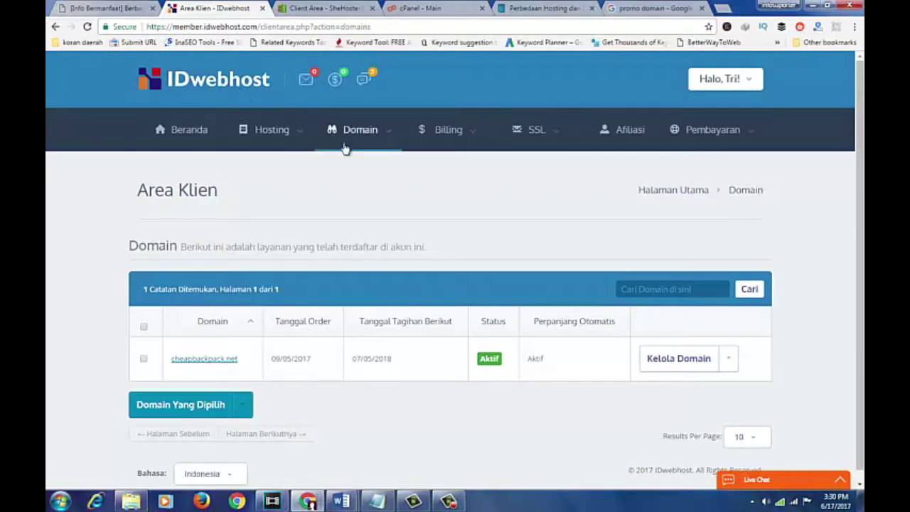
left_click(341, 9)
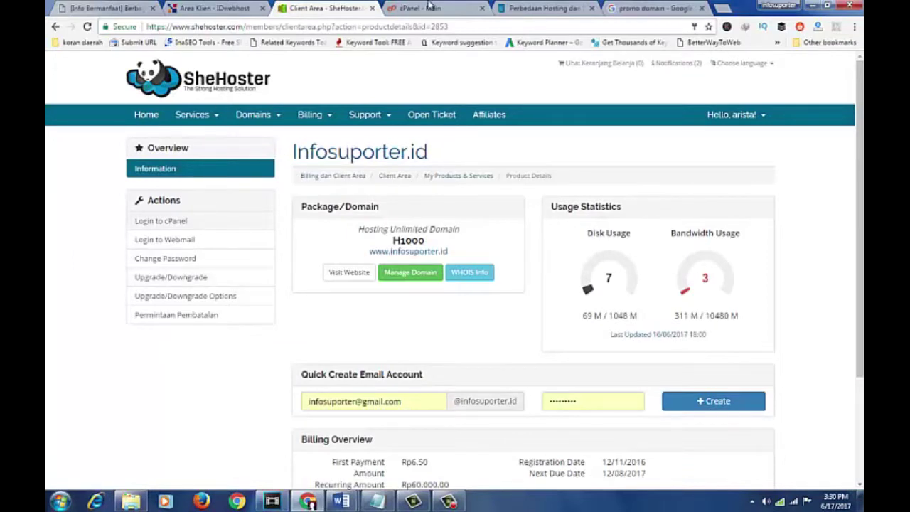
- Look through the tool sections on the cPanel home page, from Files down to Softaculous Apps Installer
left_click(428, 7)
scroll(292, 208, "down", 5)
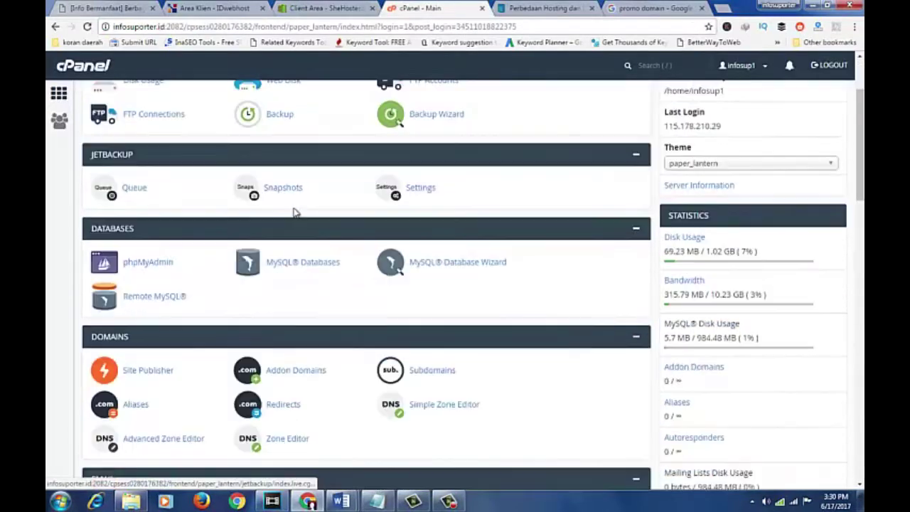
scroll(305, 226, "down", 3)
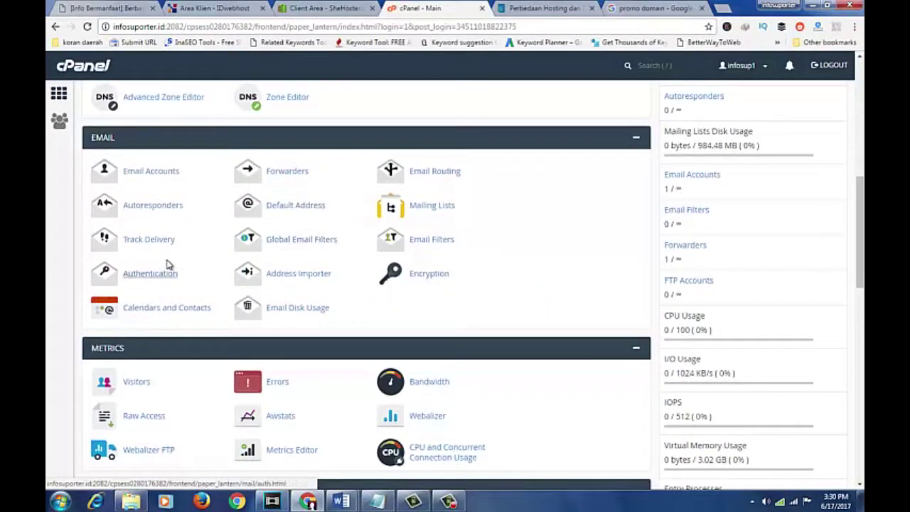
scroll(179, 266, "down", 1)
scroll(184, 269, "down", 3)
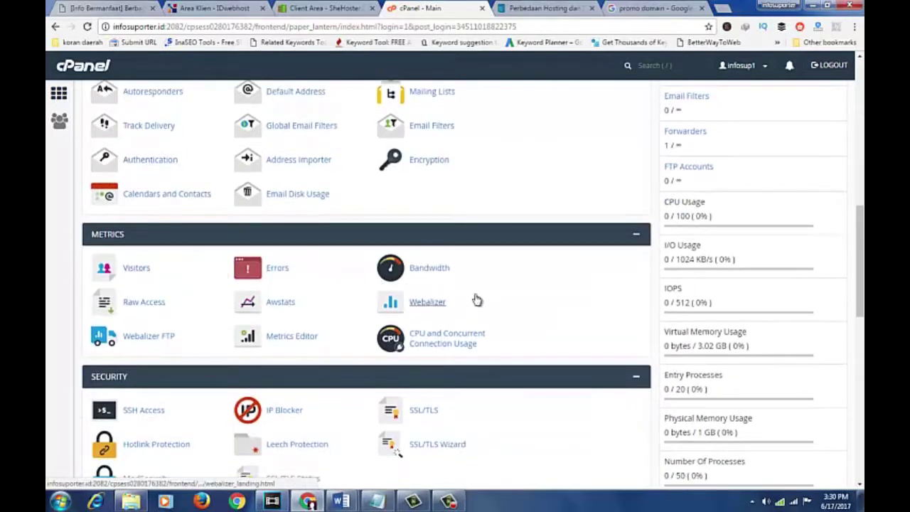
scroll(476, 297, "up", 2)
scroll(474, 292, "down", 3)
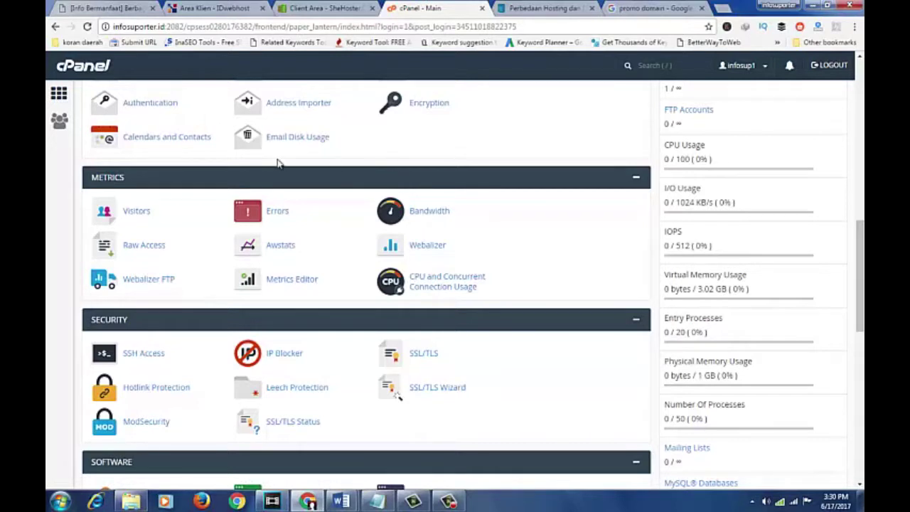
scroll(320, 181, "up", 1)
scroll(323, 184, "up", 1)
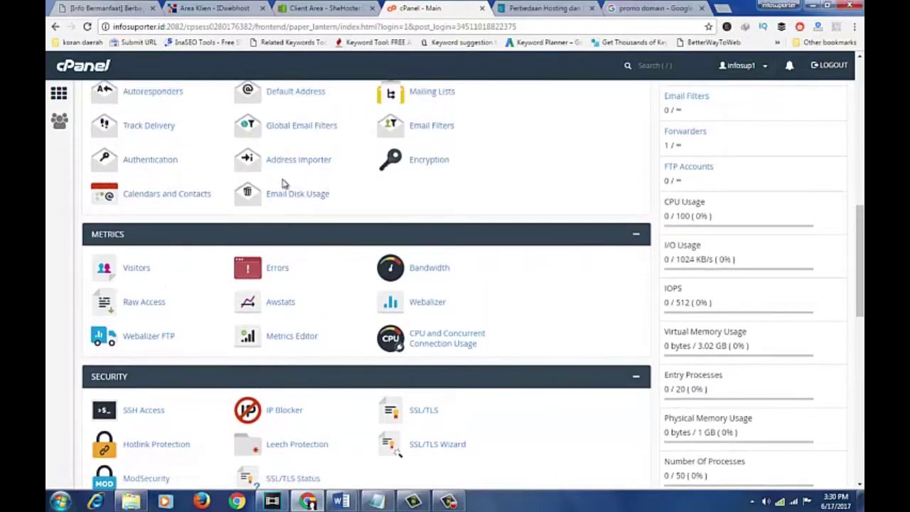
scroll(281, 182, "up", 1)
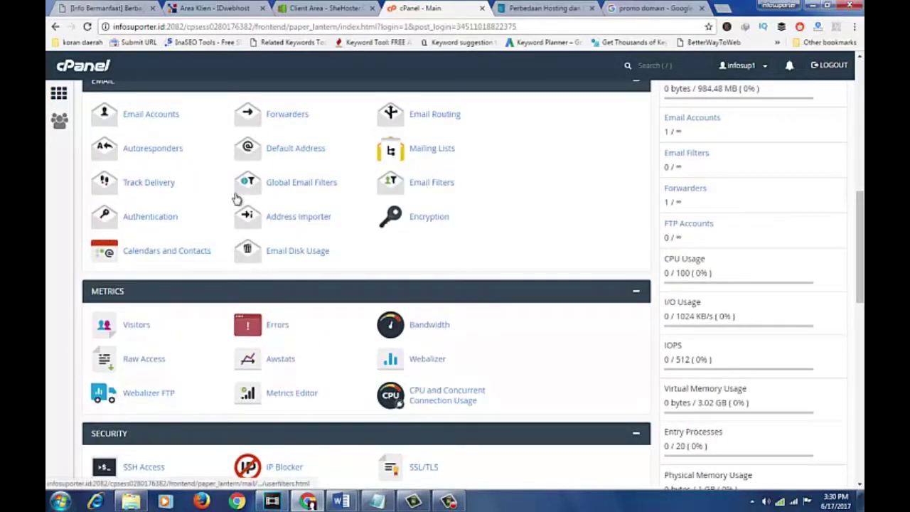
scroll(306, 270, "down", 7)
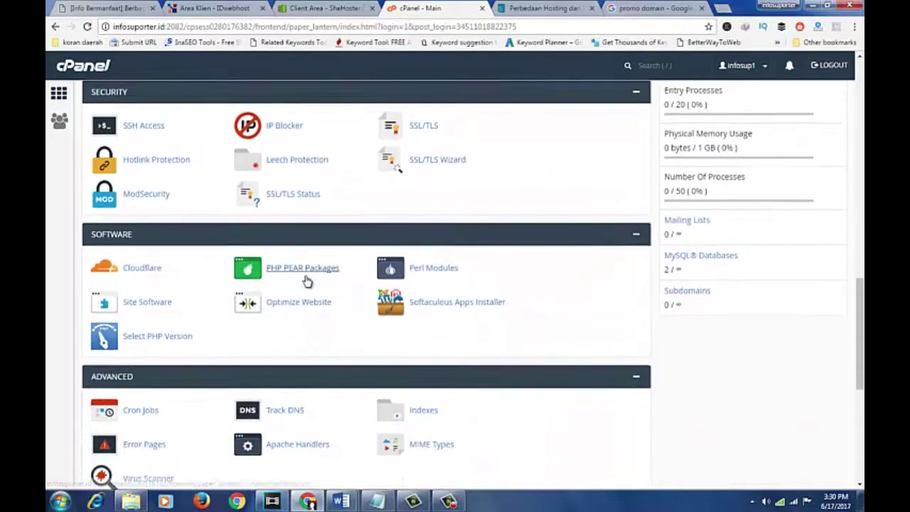
scroll(335, 320, "down", 3)
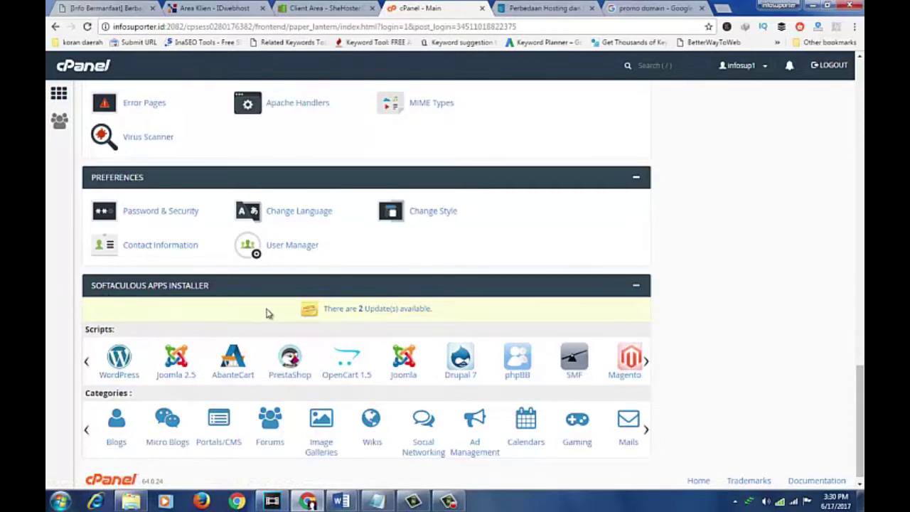
scroll(267, 312, "up", 7)
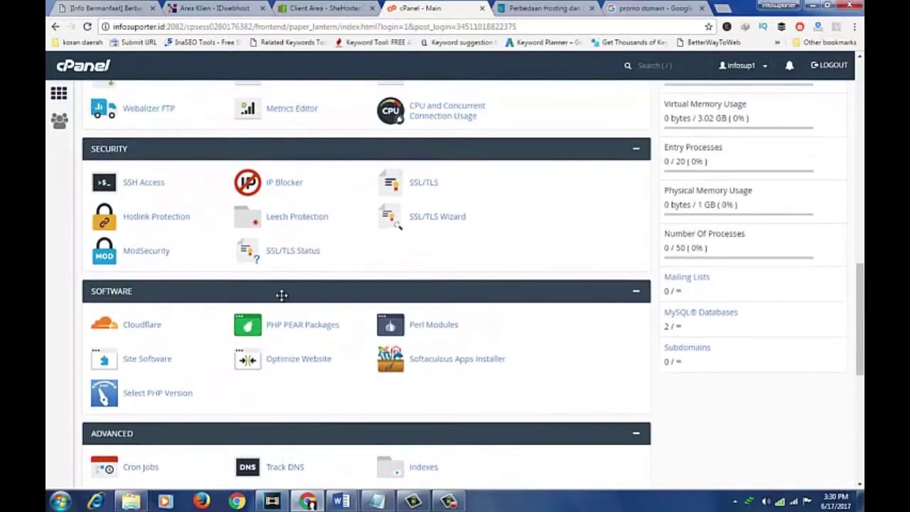
scroll(281, 295, "up", 5)
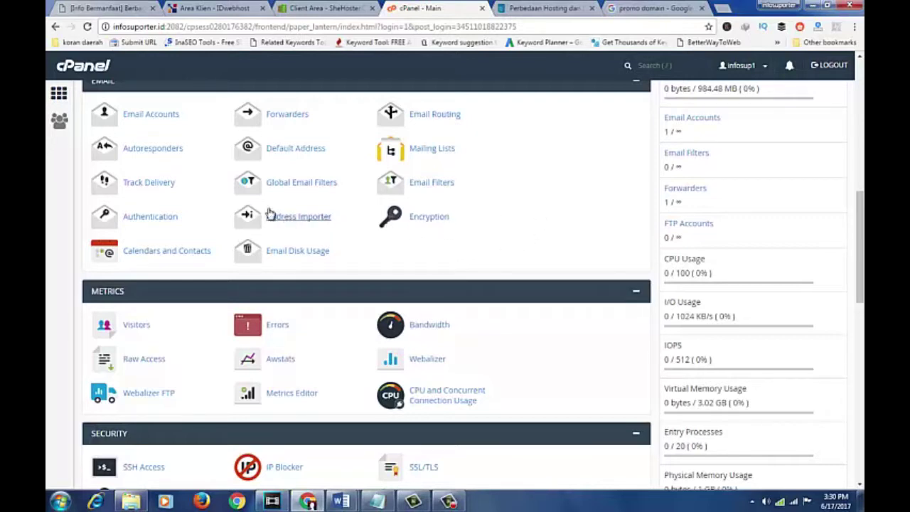
- Open the Addon Domains page from the Domains section of cPanel
scroll(245, 203, "up", 1)
scroll(245, 203, "up", 3)
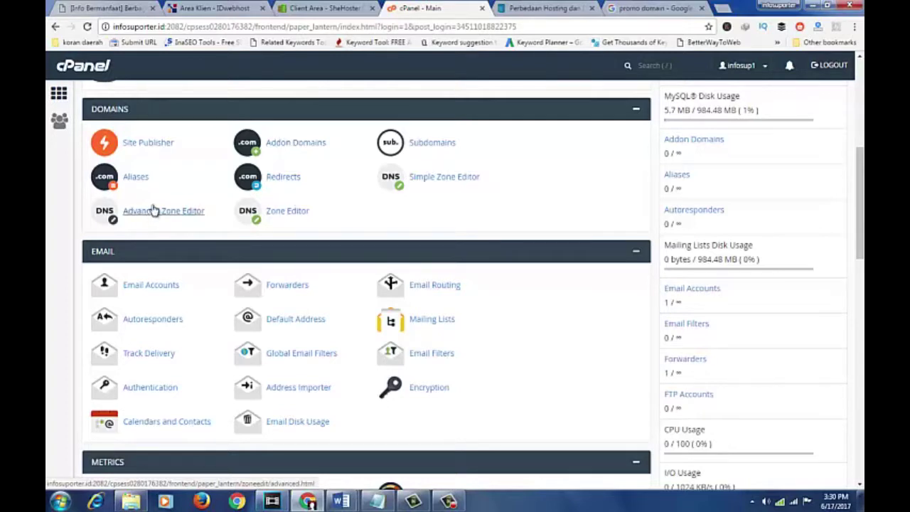
scroll(390, 213, "up", 2)
left_click(298, 259)
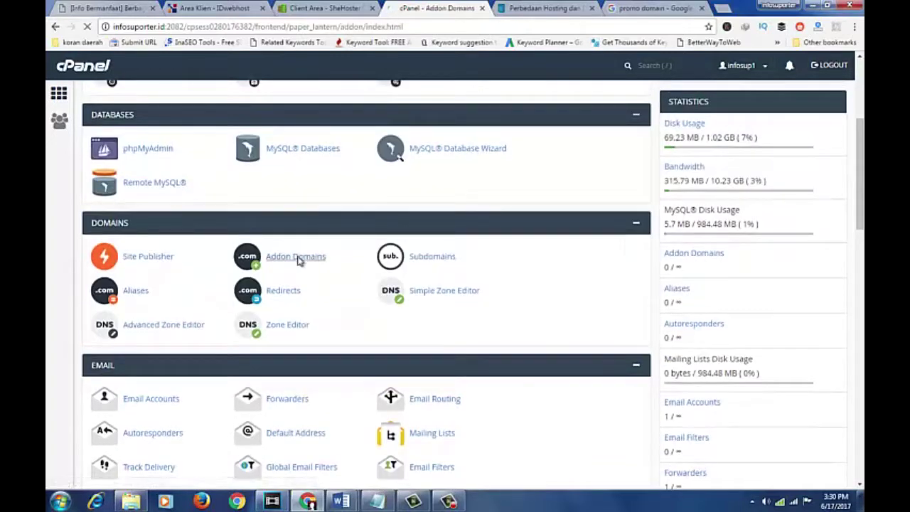
- Copy the domain name cheapbackpack.net from the IDwebhost domain list
left_click(220, 9)
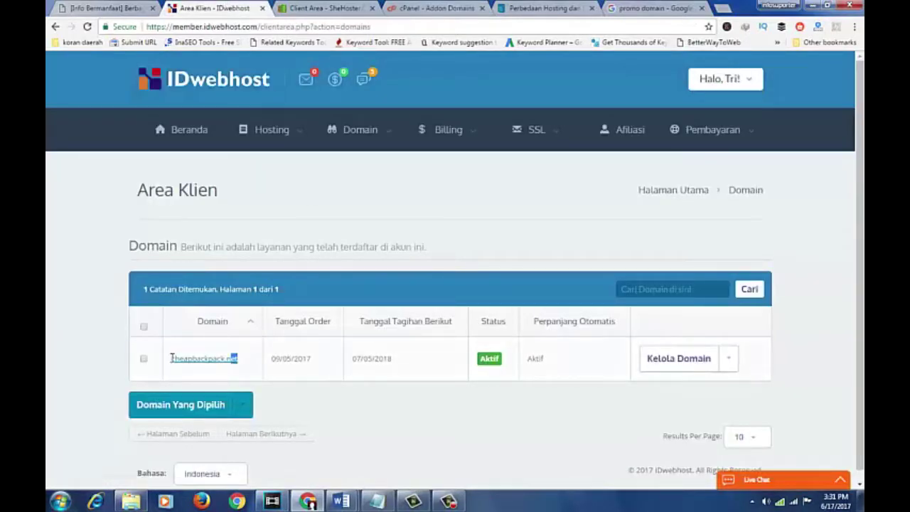
left_click_drag(234, 359, 162, 359)
right_click(204, 362)
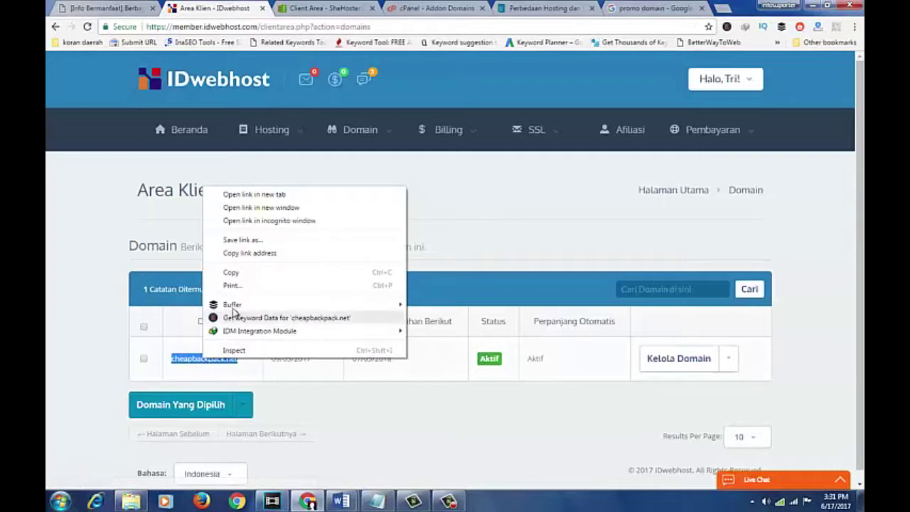
left_click(230, 272)
- Paste cheapbackpack.net as the new addon domain name in cPanel and remove the blank space in front of it
left_click(437, 8)
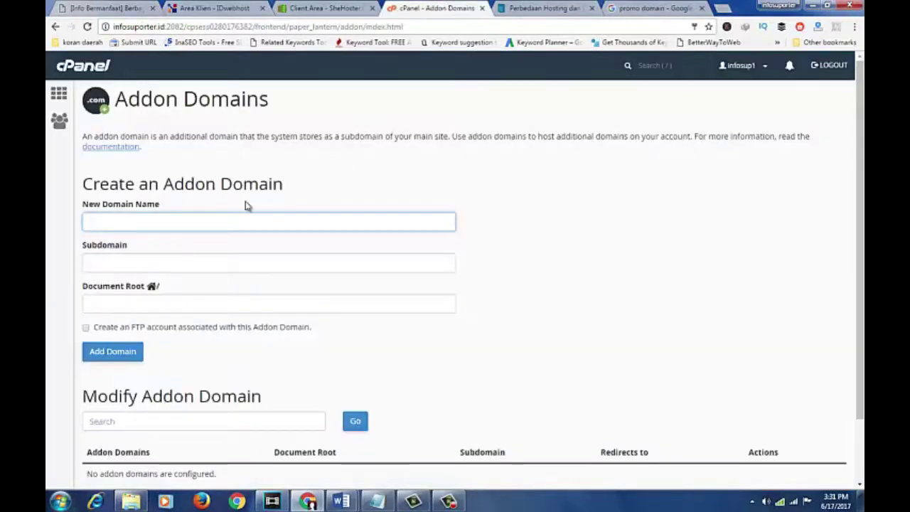
left_click(197, 226)
right_click(229, 224)
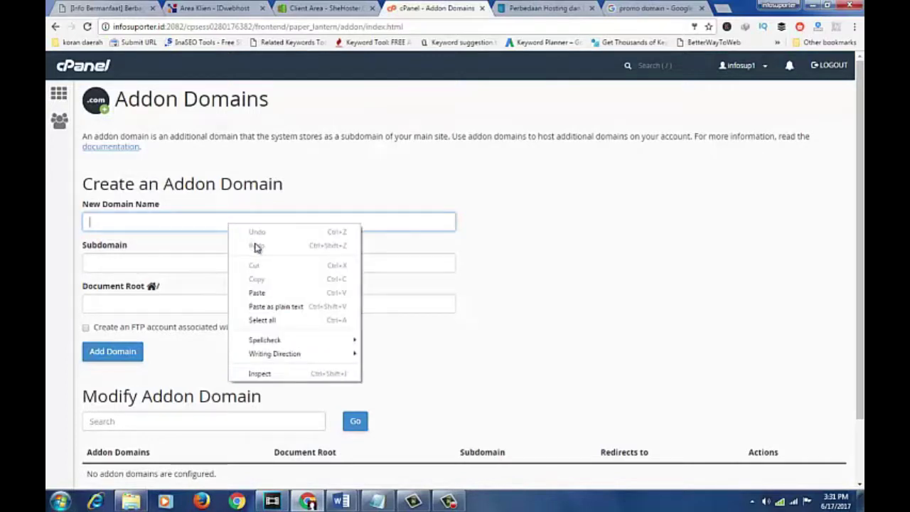
left_click(257, 293)
left_click(130, 222)
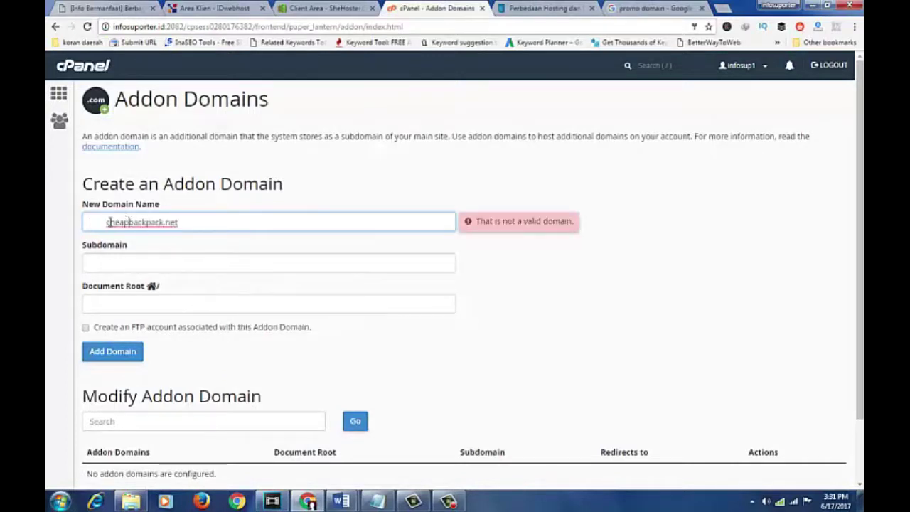
key("BackSpace")
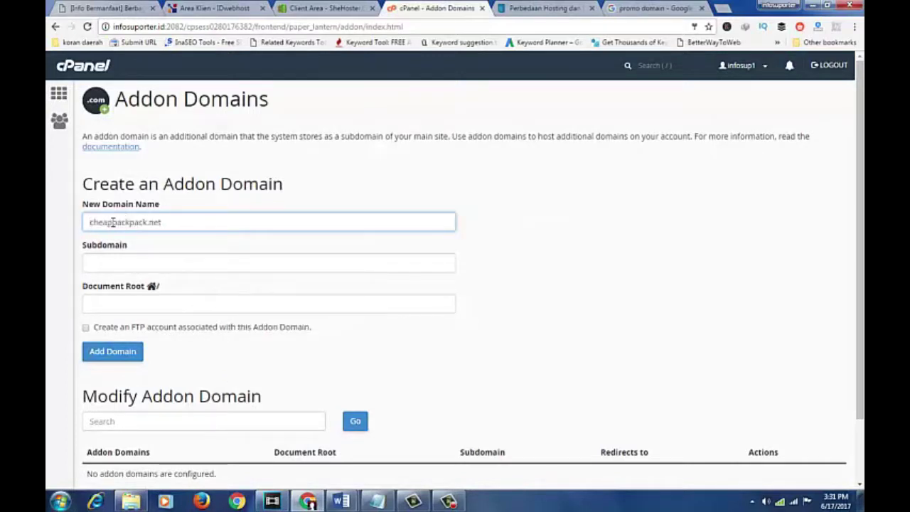
double_click(113, 223)
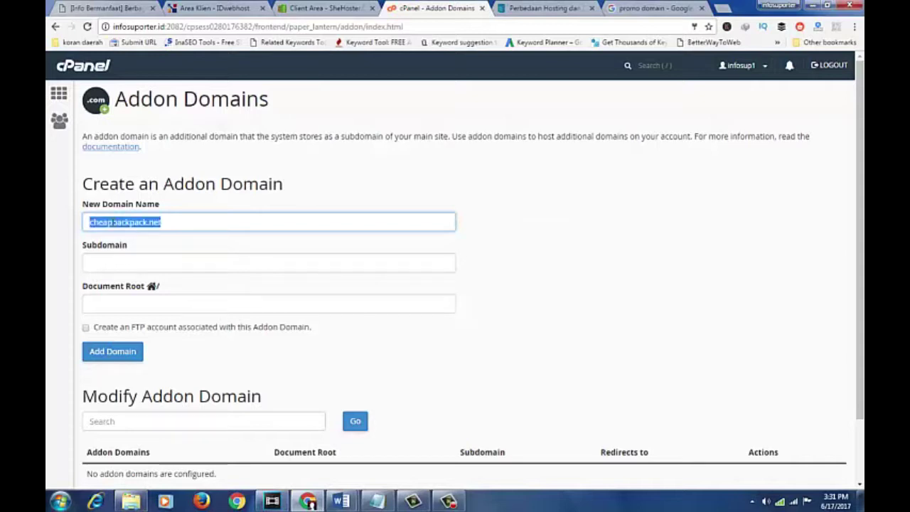
- Add the addon domain with the auto-filled subdomain cheapbackpack and document root public_html/cheapbackpack.net
left_click(169, 266)
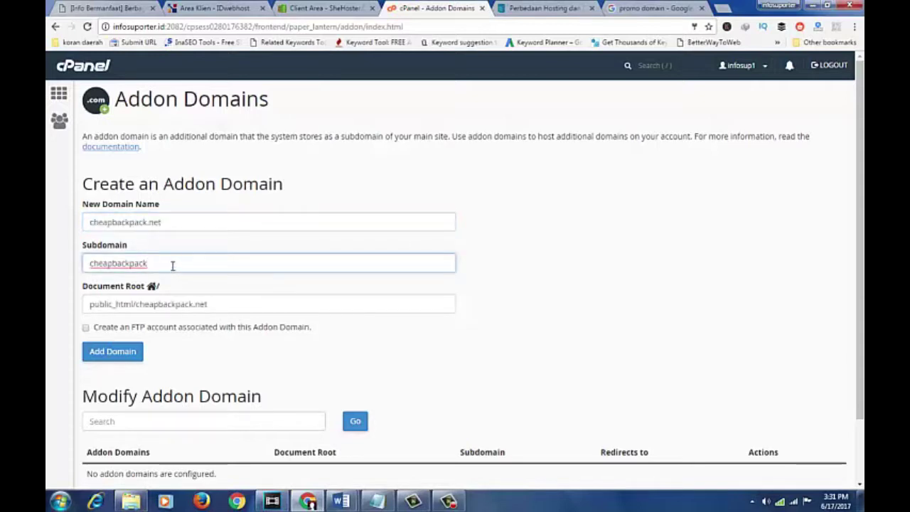
left_click(177, 223)
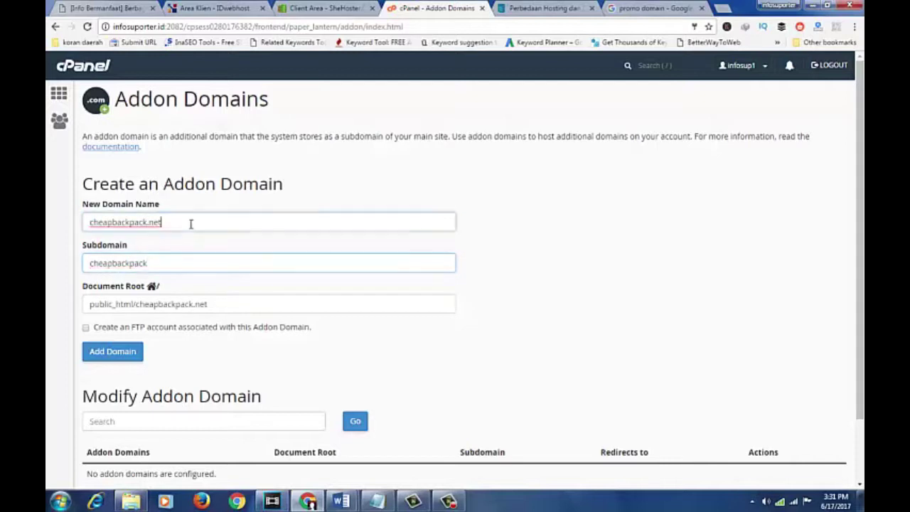
left_click(166, 268)
scroll(171, 291, "down", 1)
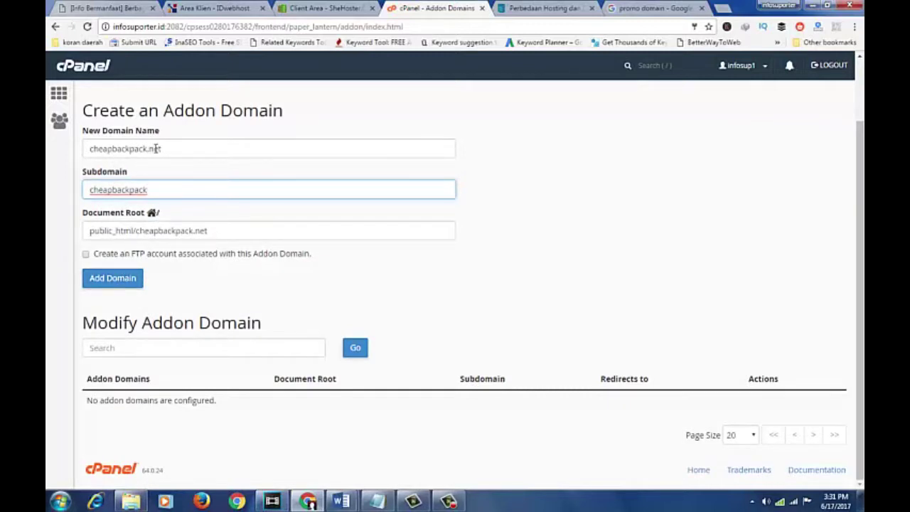
left_click(126, 283)
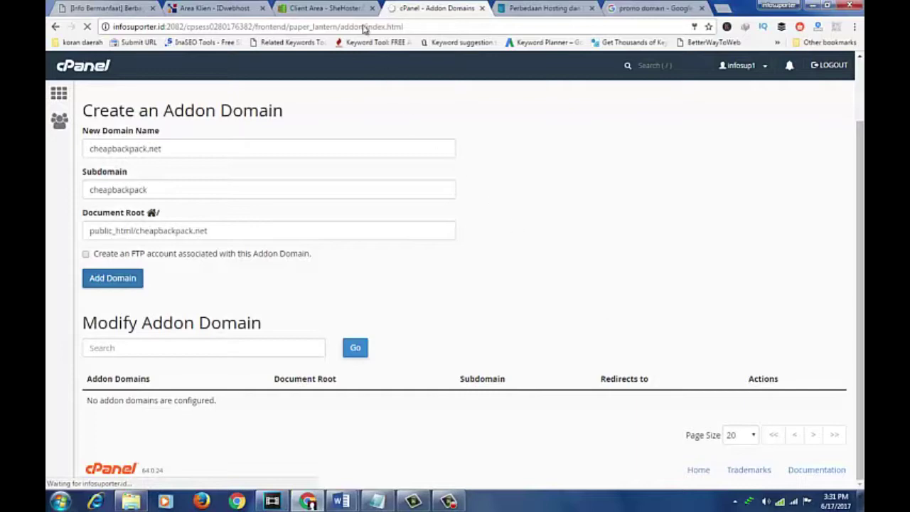
- Check the SheHoster product details, the addon domain submission in cPanel and the IDwebhost entry for cheapbackpack.net
left_click(347, 6)
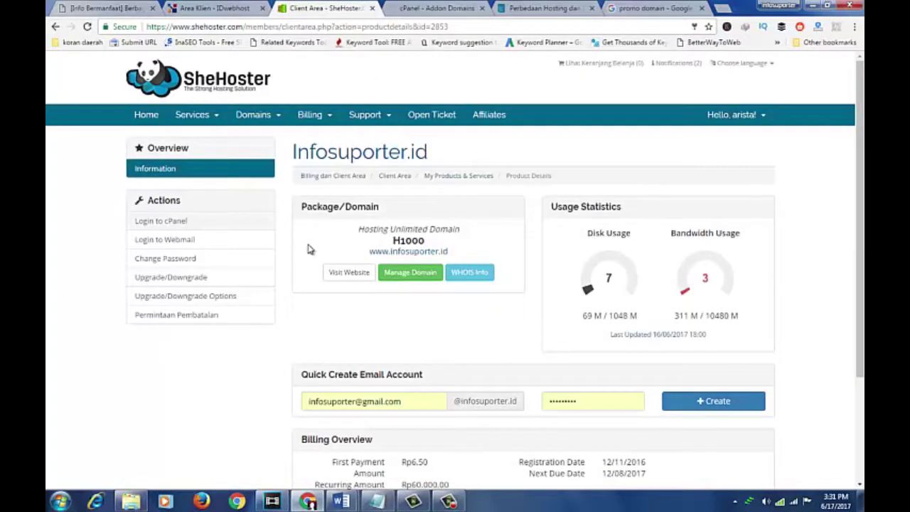
scroll(308, 249, "down", 2)
scroll(308, 248, "up", 2)
left_click(420, 7)
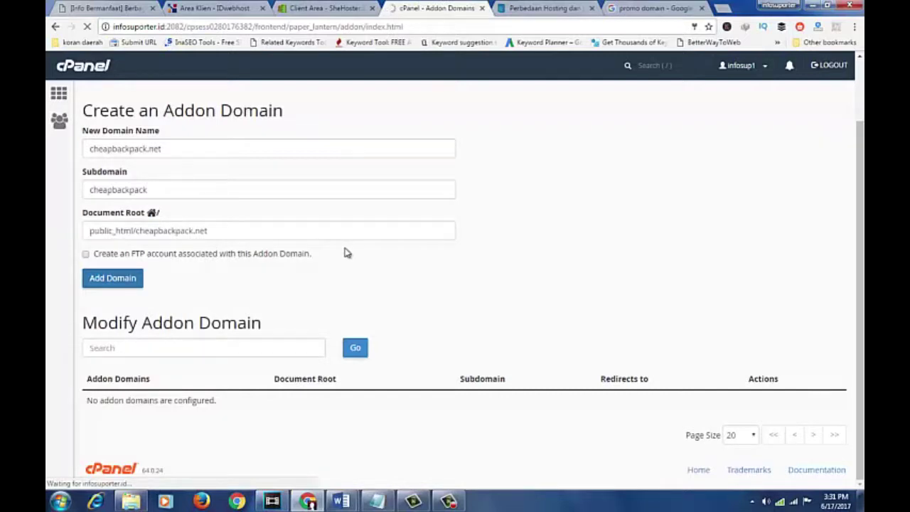
left_click(222, 8)
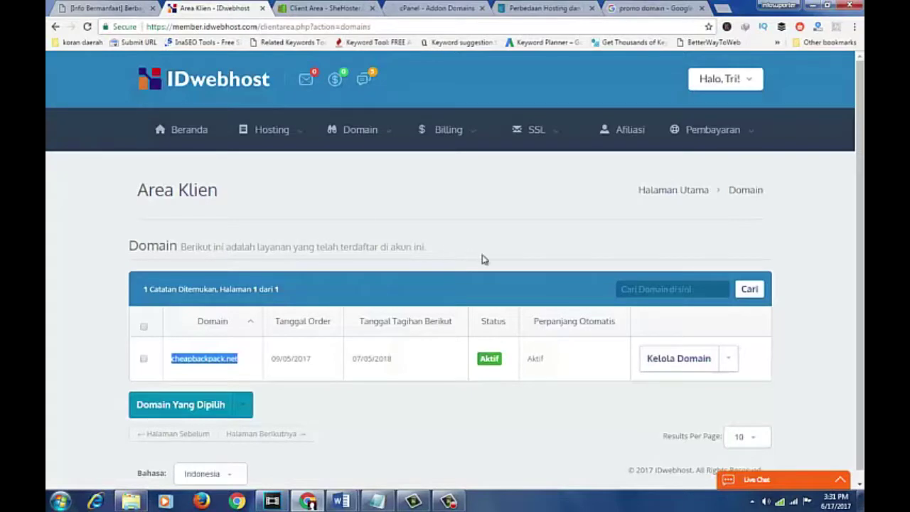
left_click(449, 10)
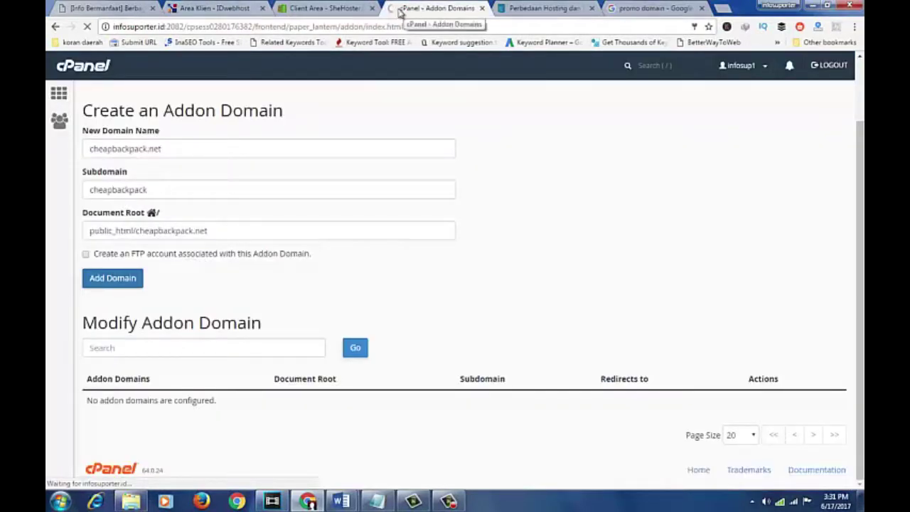
left_click(222, 9)
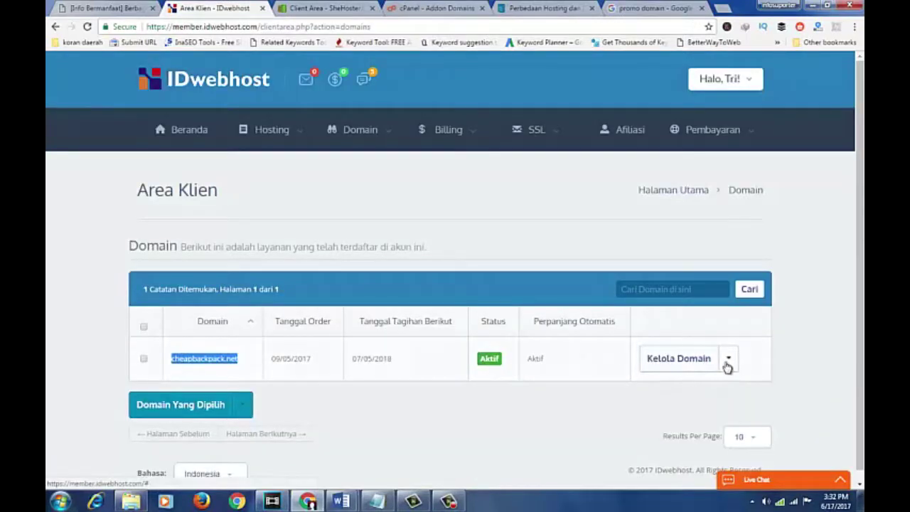
- Open the IDwebhost management page for cheapbackpack.net, and return to the Addon Domains list in cPanel to check the new entry
left_click(680, 359)
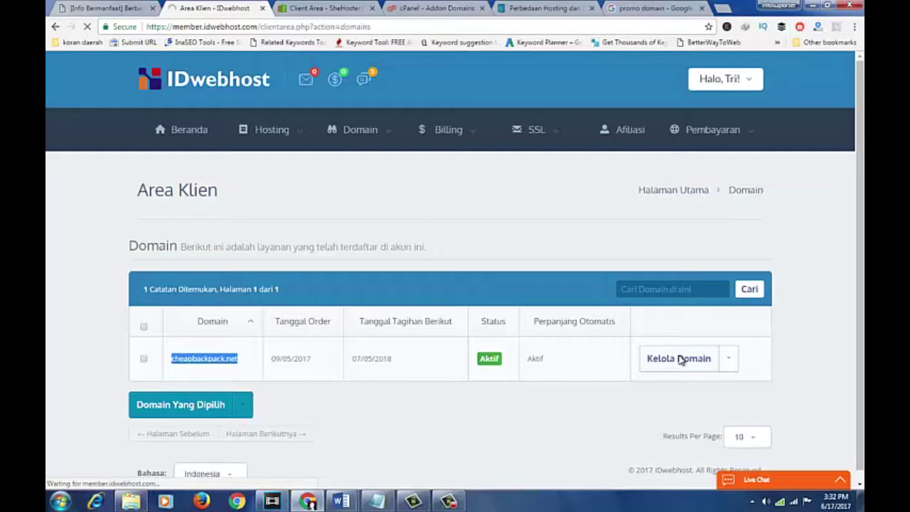
left_click(434, 9)
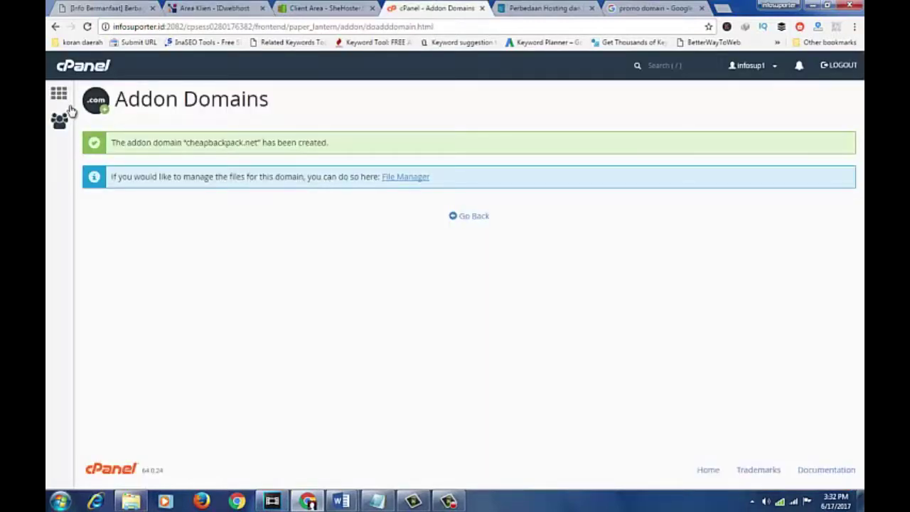
left_click(55, 27)
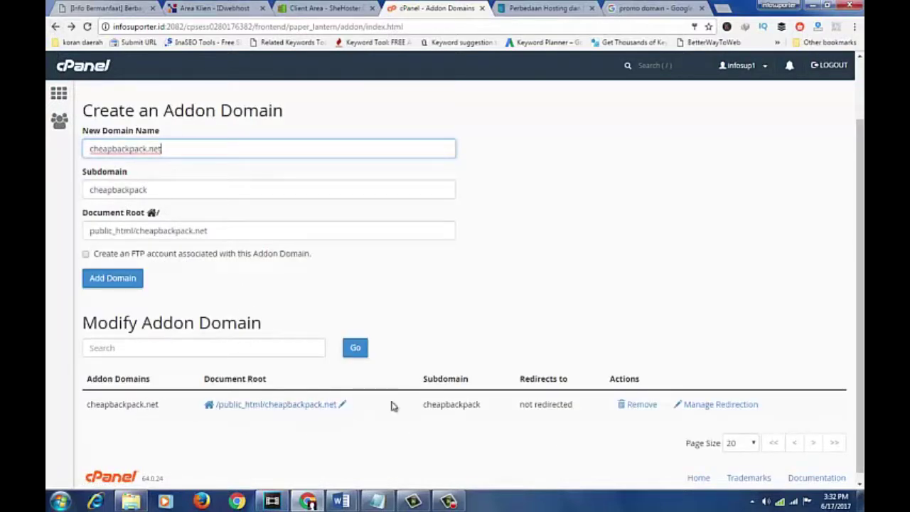
- Open the nameserver settings of cheapbackpack.net in IDwebhost, with the option to use custom nameservers (Gunakan nameserver Anda) selected
left_click(209, 6)
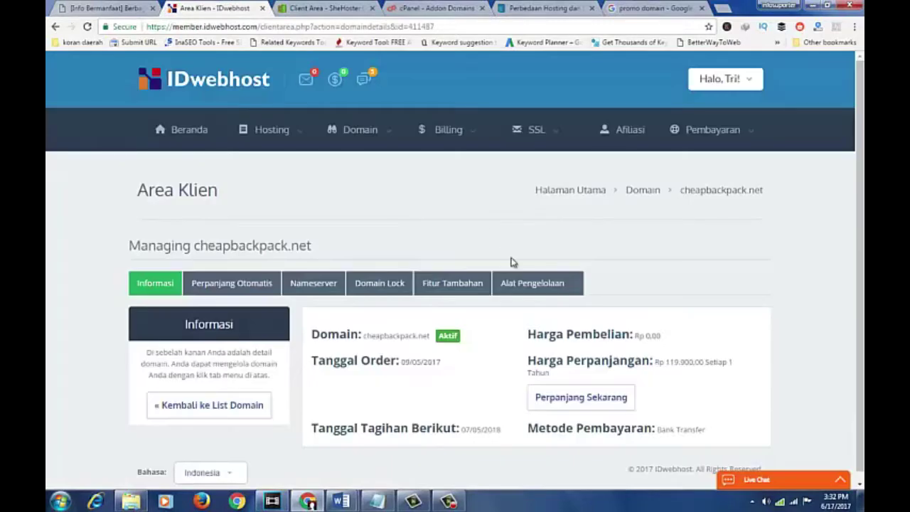
left_click(304, 275)
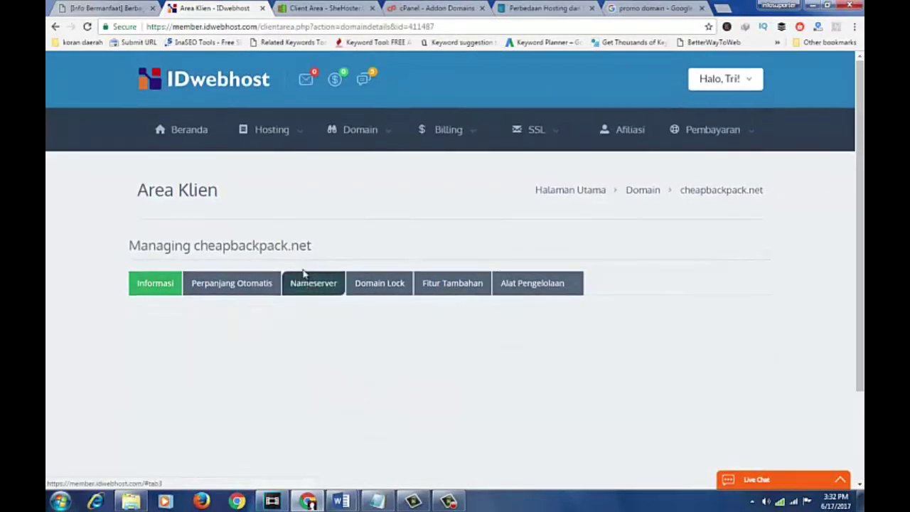
scroll(447, 329, "down", 2)
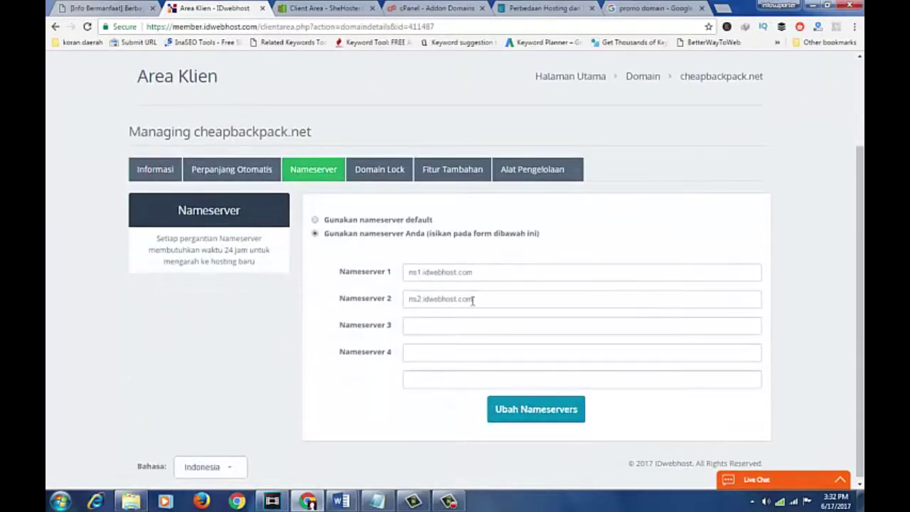
left_click(455, 268)
left_click(315, 233)
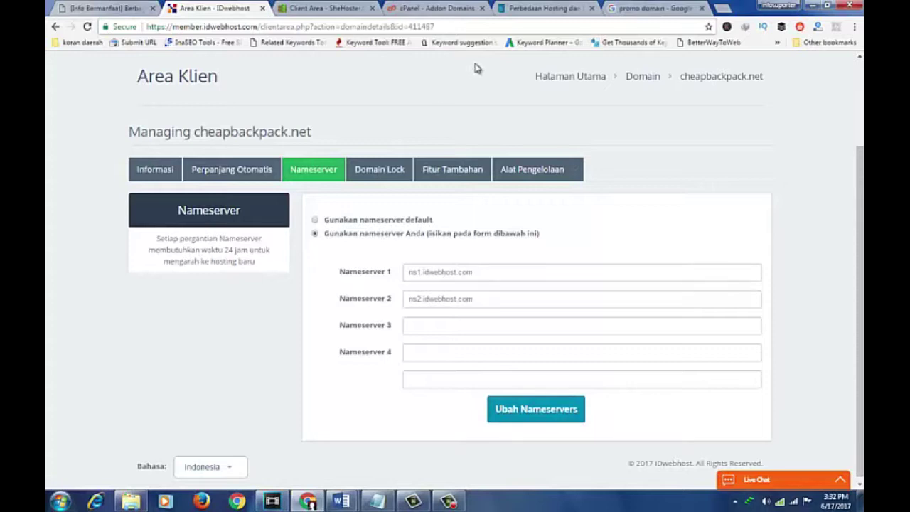
- Examine the current Nameserver 1 and Nameserver 2 entries of cheapbackpack.net
double_click(483, 272)
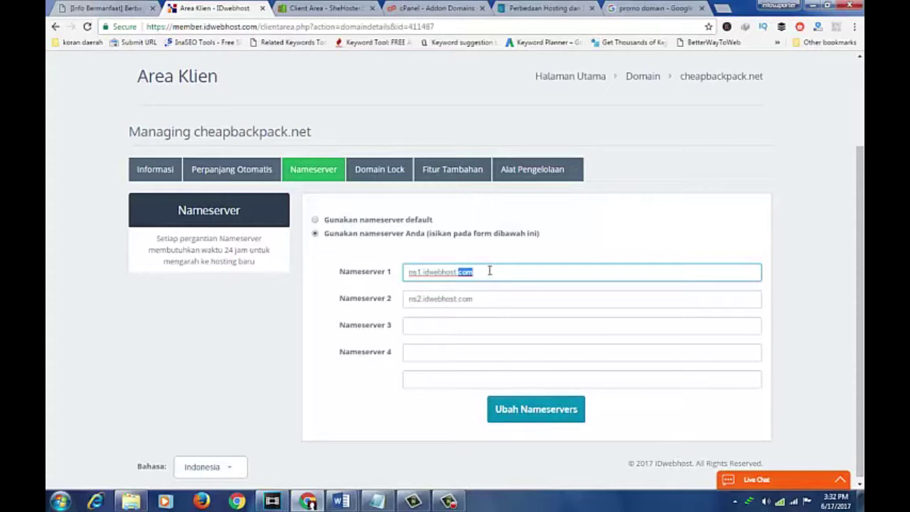
left_click(495, 271)
left_click(495, 301)
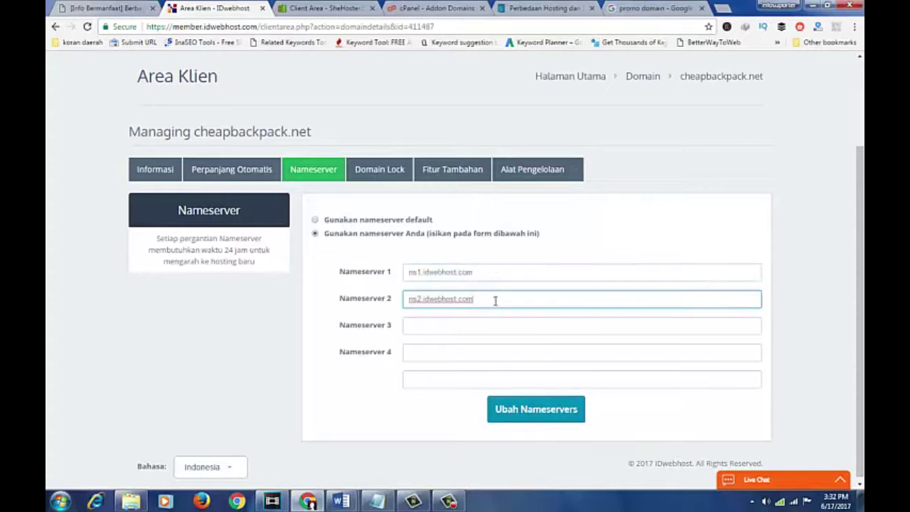
left_click(424, 272)
left_click_drag(424, 272, 442, 284)
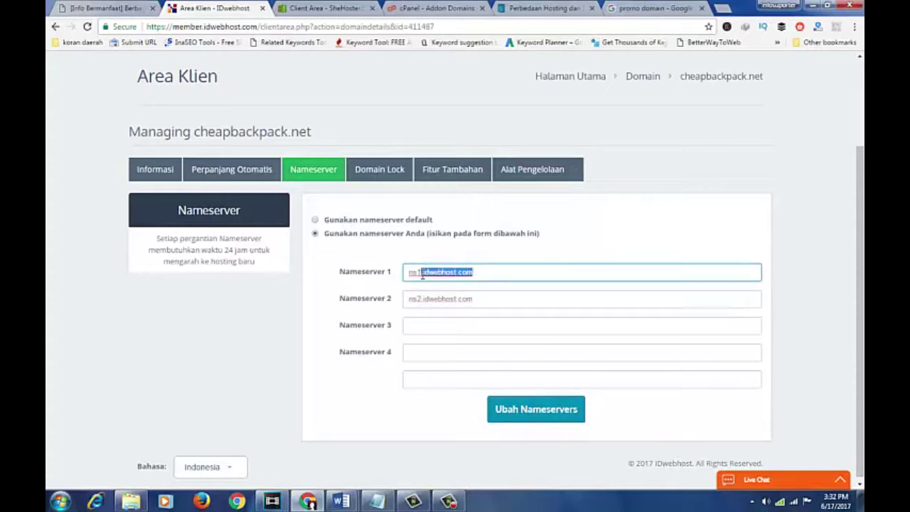
left_click(490, 280)
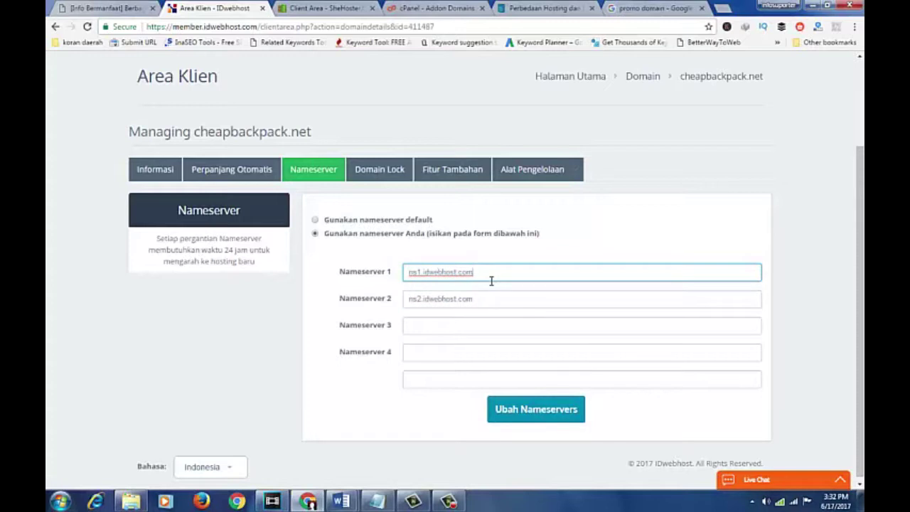
left_click(294, 8)
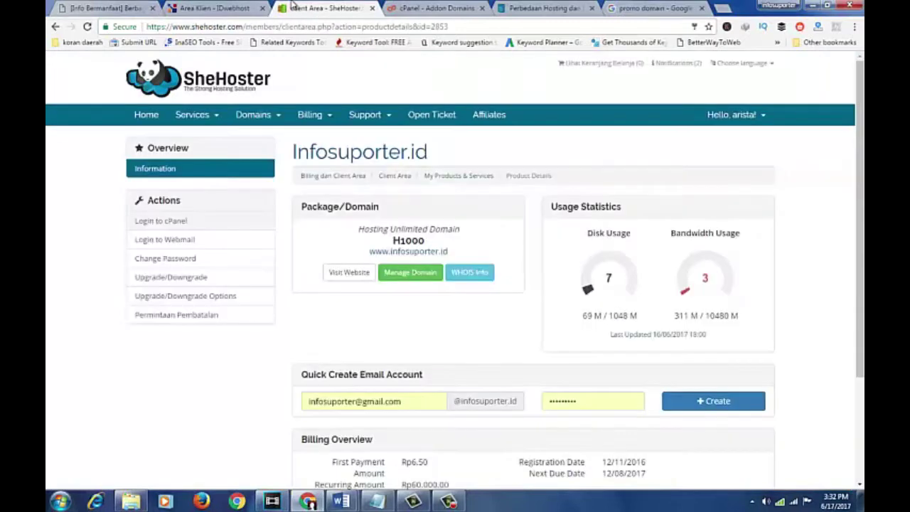
left_click(233, 7)
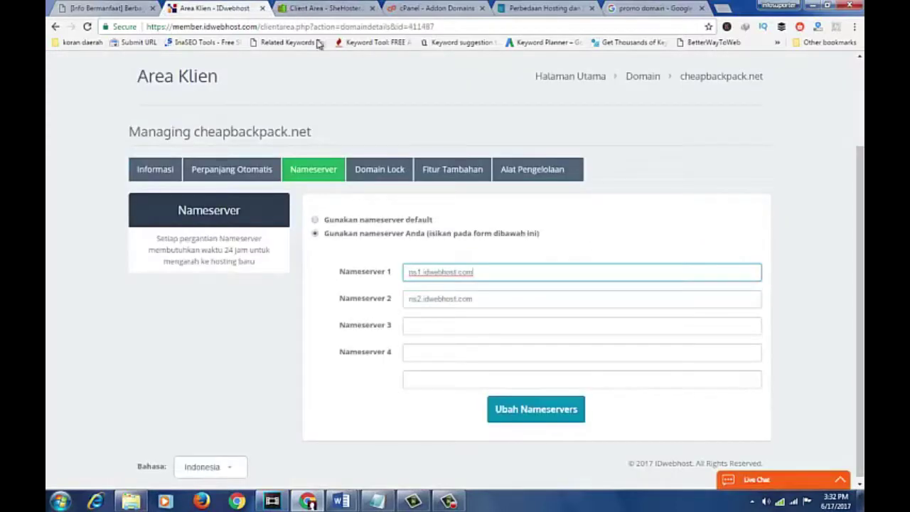
left_click(337, 8)
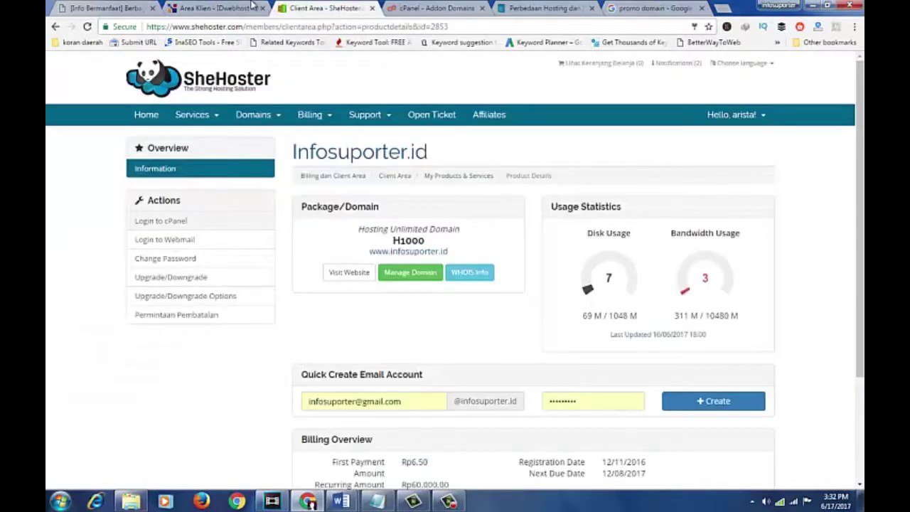
left_click(250, 7)
left_click(320, 7)
left_click(255, 5)
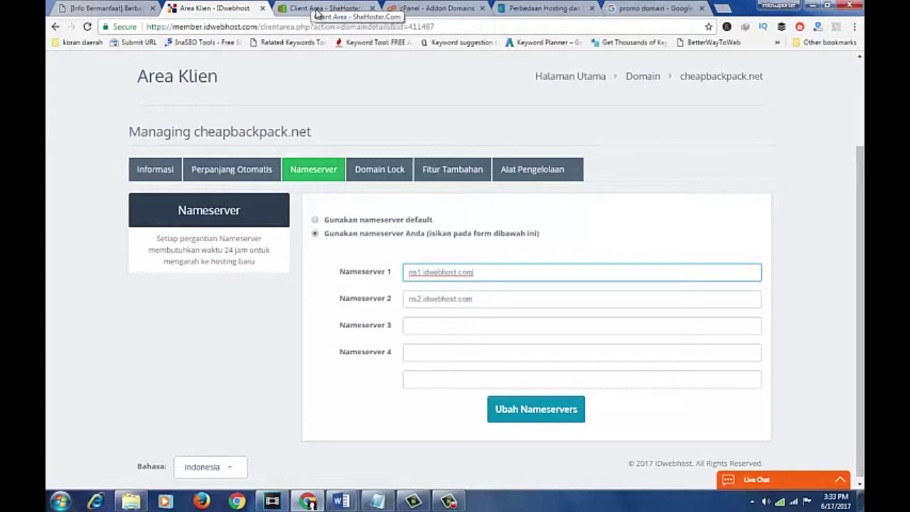
left_click(449, 501)
left_click(812, 463)
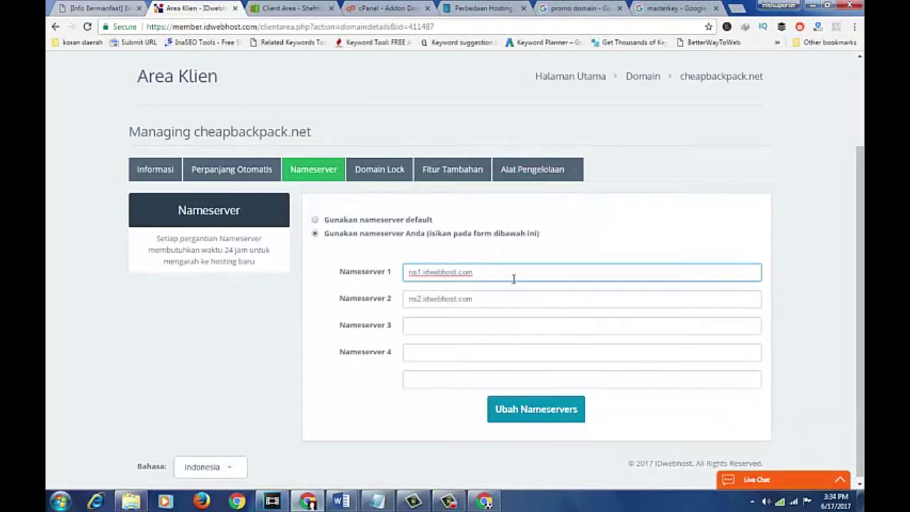
- Replace the Nameserver 1 entry of cheapbackpack.net with ns9.shehoster.com
left_click_drag(513, 279, 405, 275)
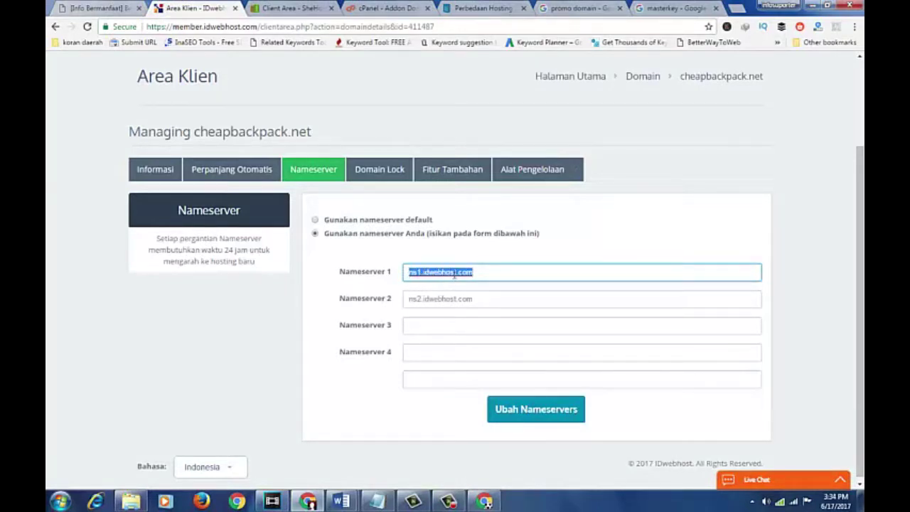
key("BackSpace")
type("ns9.sitehoster.com")
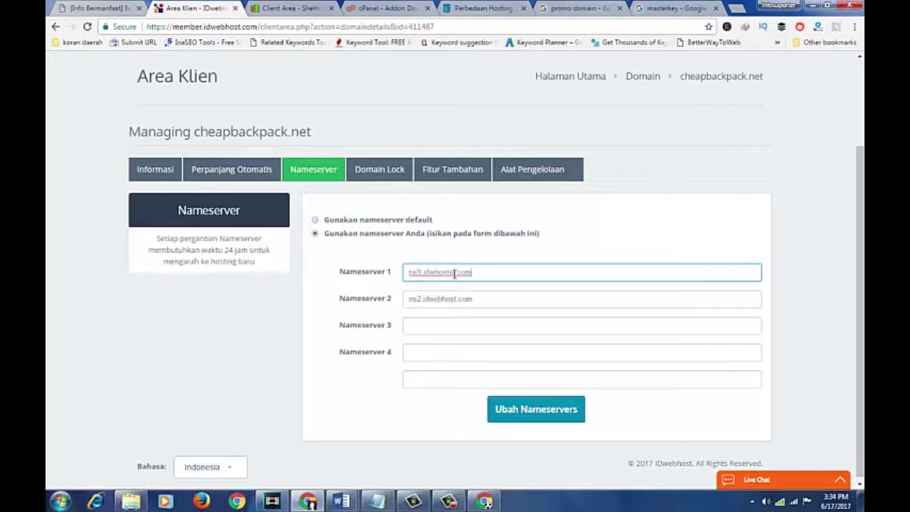
- Set Nameserver 2 to ns10.shehoster.com and submit the nameserver change for cheapbackpack.net
left_click_drag(485, 296, 388, 302)
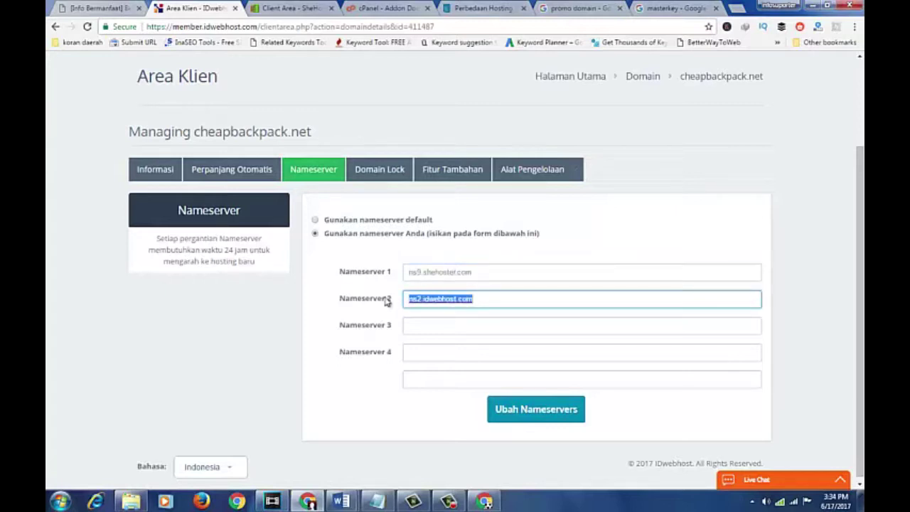
type("ns9.shehoster.com")
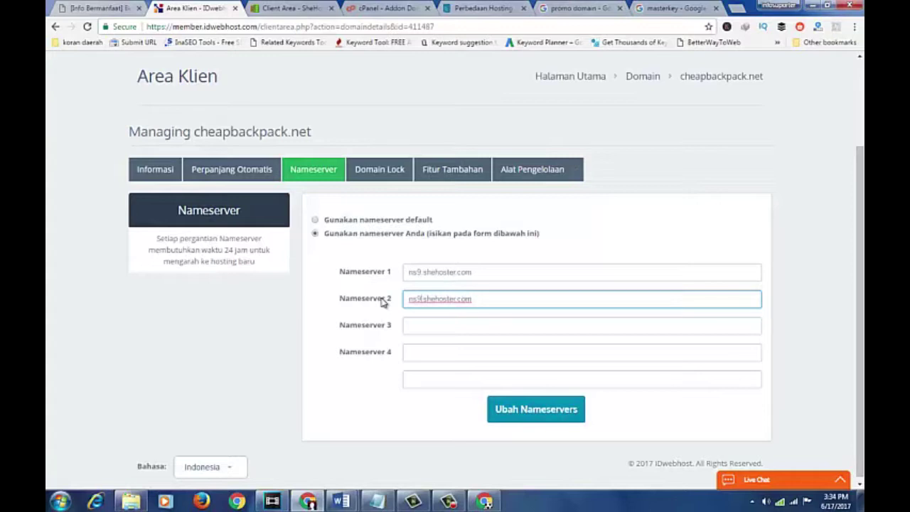
key("BackSpace")
type("10")
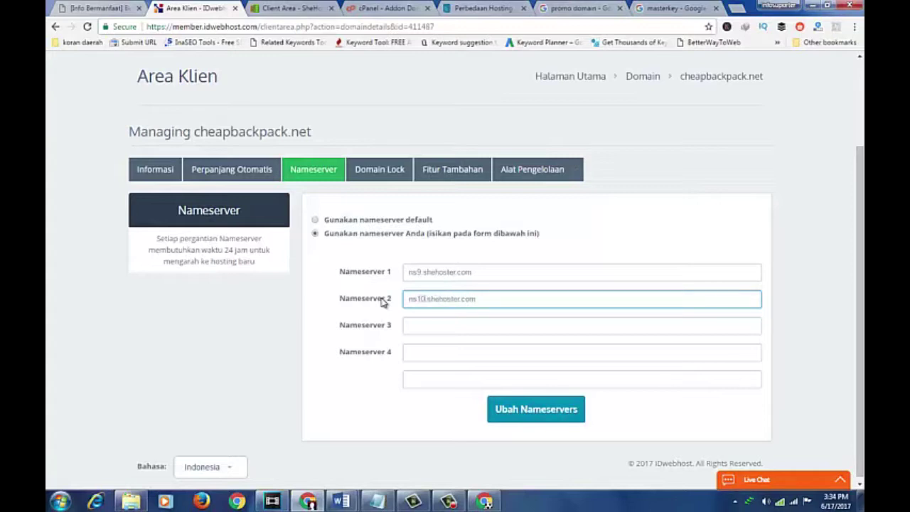
left_click(526, 410)
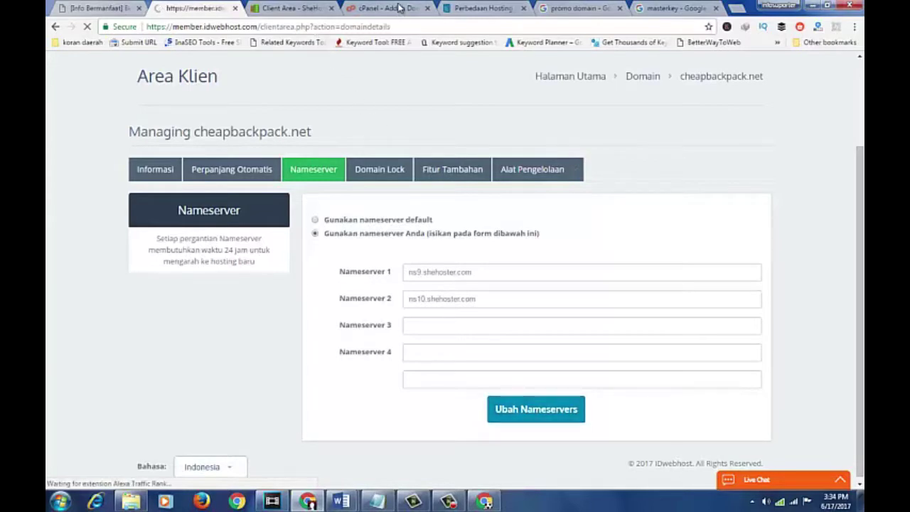
- Review the saved nameserver entries of cheapbackpack.net and the note on how long a nameserver change takes
scroll(447, 290, "down", 1)
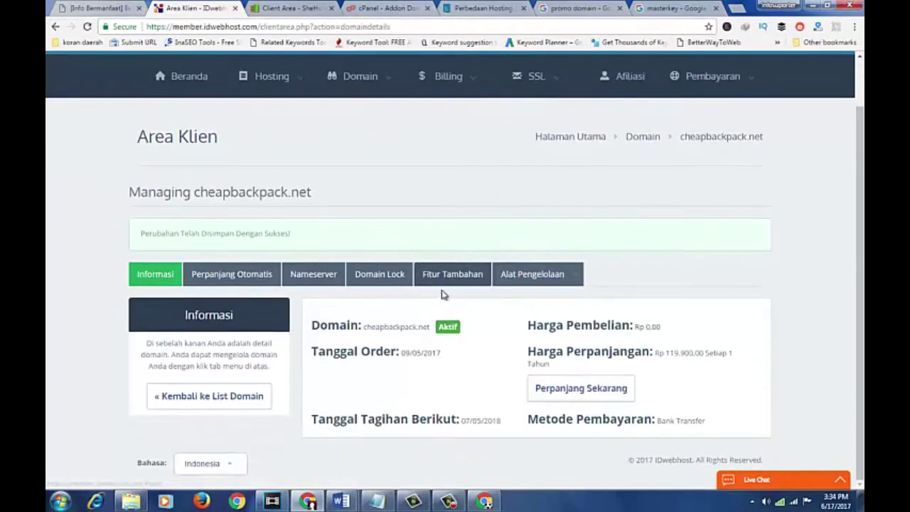
left_click(307, 283)
scroll(440, 377, "down", 2)
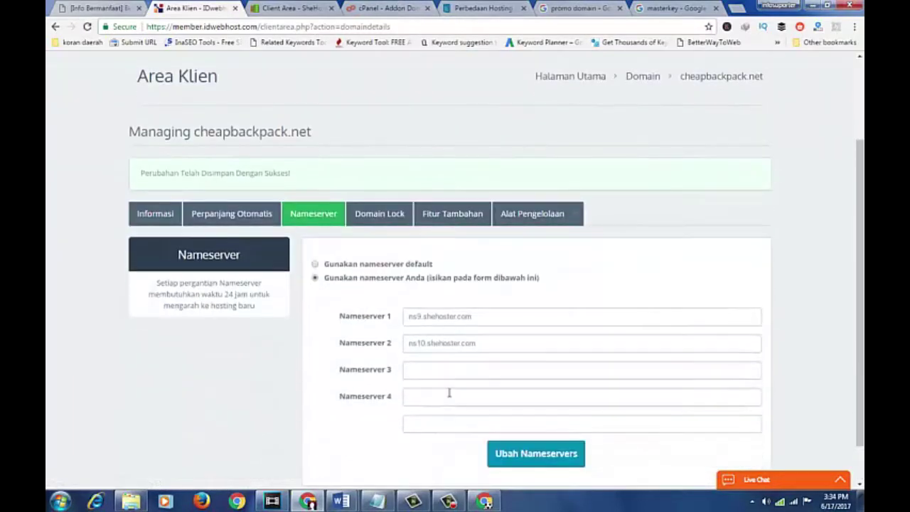
left_click(168, 215)
left_click(310, 330)
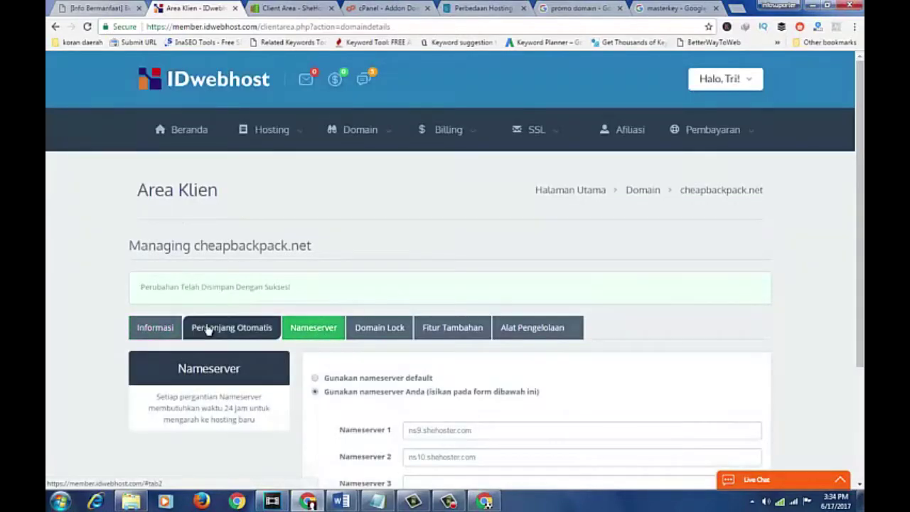
scroll(192, 319, "down", 2)
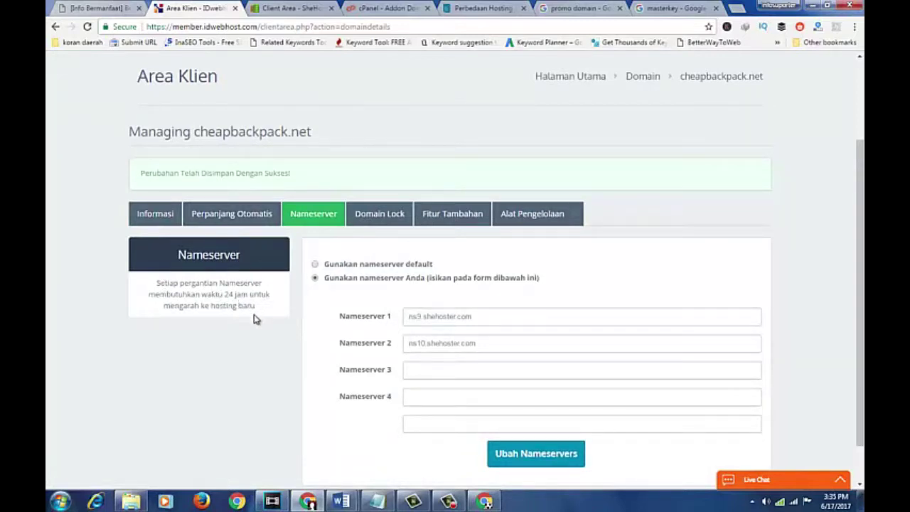
- Check the cheapbackpack.net entry in the Modify Addon Domain list in cPanel
left_click(381, 8)
scroll(251, 194, "down", 1)
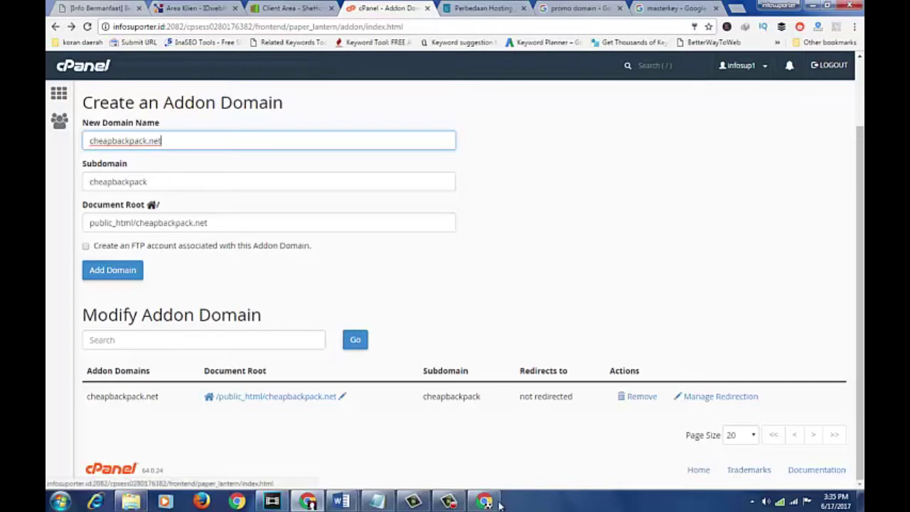
left_click(448, 501)
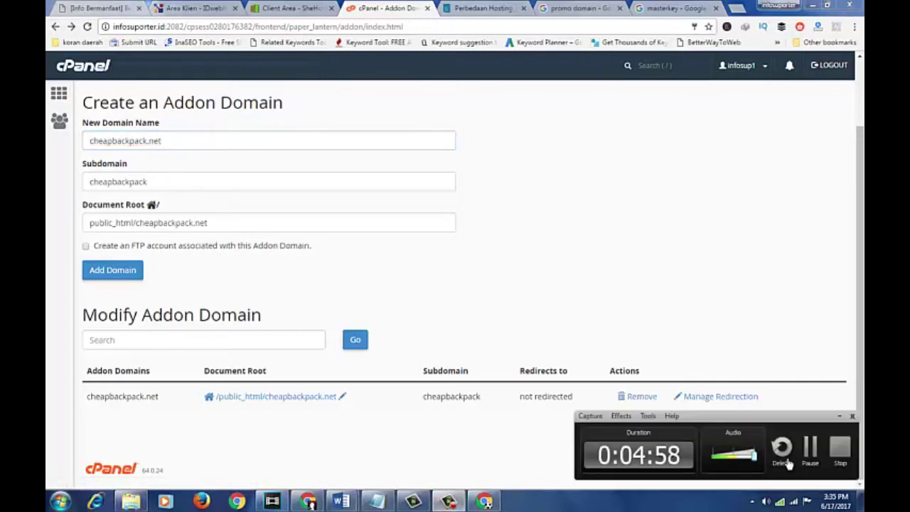